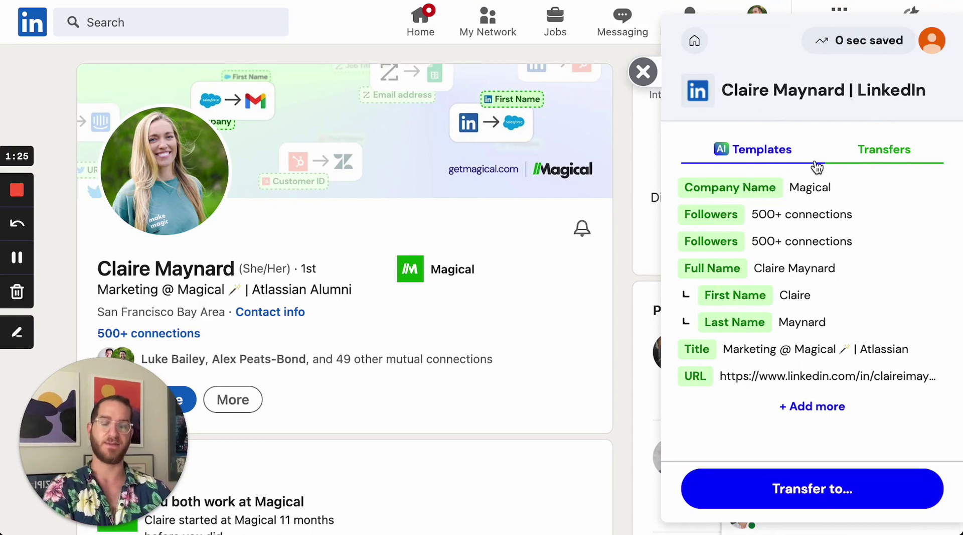
Step: Create a new Magical template with the trigger "-outreach"
{"action": "left_click", "coordinate": [762, 158]}
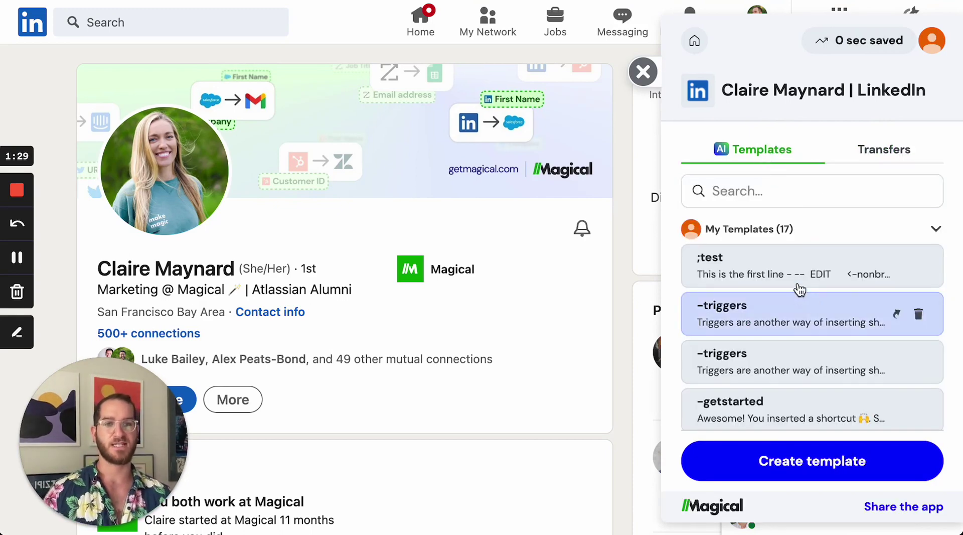
{"action": "left_click", "coordinate": [825, 476]}
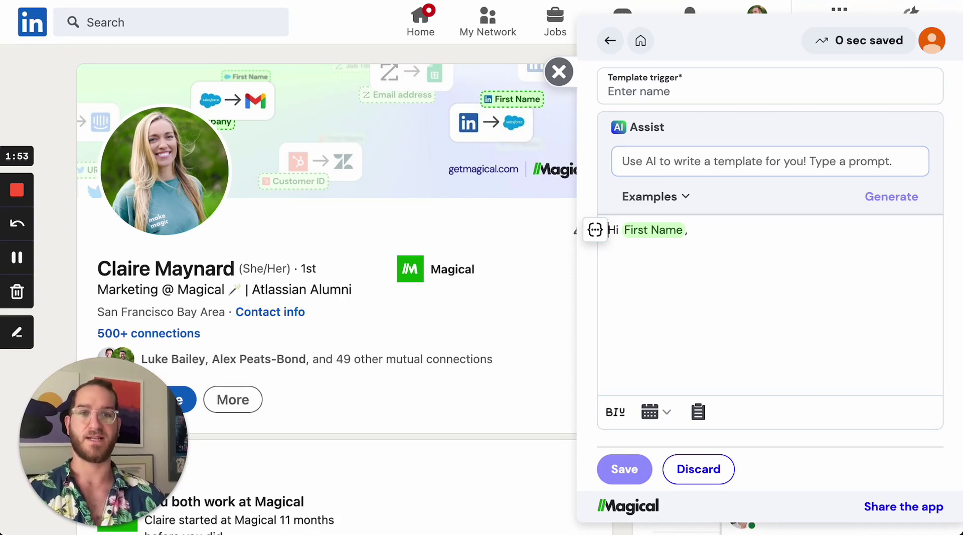
{"action": "left_click", "coordinate": [624, 92]}
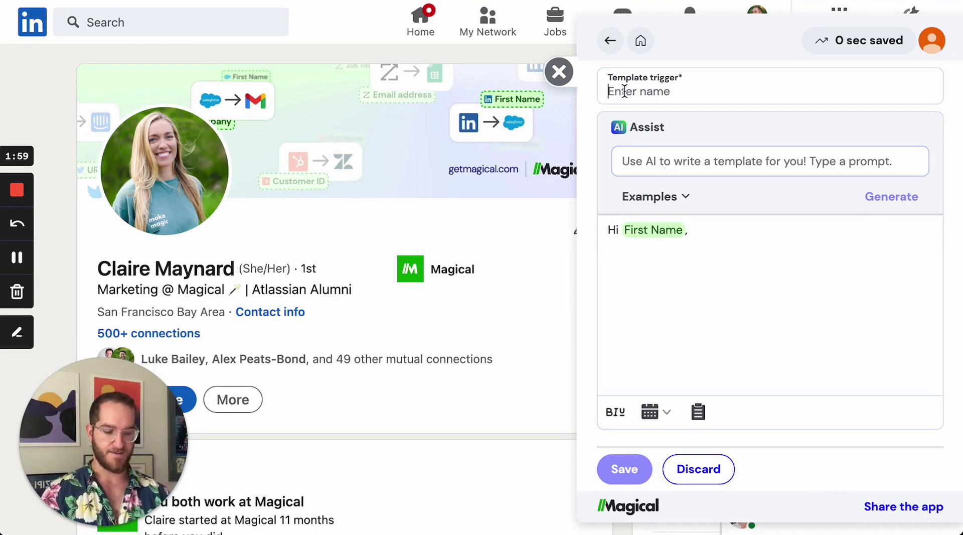
{"action": "type", "text": "-outrea"}
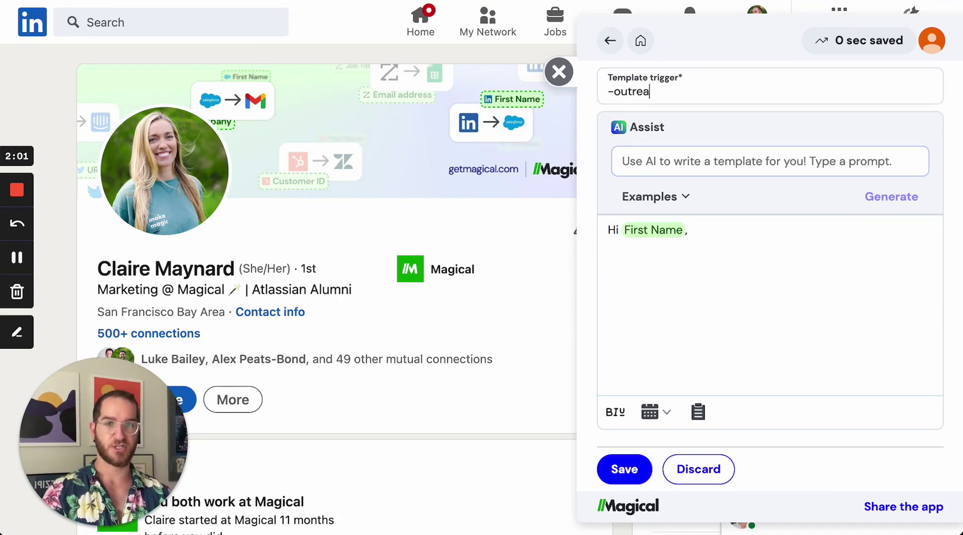
{"action": "type", "text": "ch"}
Step: Below the greeting in the template body, write "I would like to connect with you about our software. Leaders in"
{"action": "left_click", "coordinate": [745, 297]}
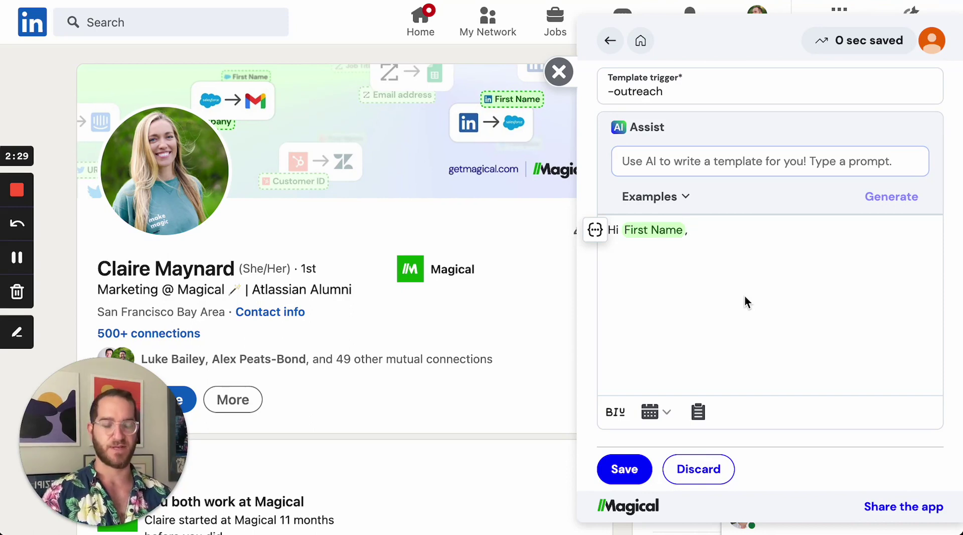
{"action": "key", "text": "Return"}
{"action": "key", "text": "Return"}
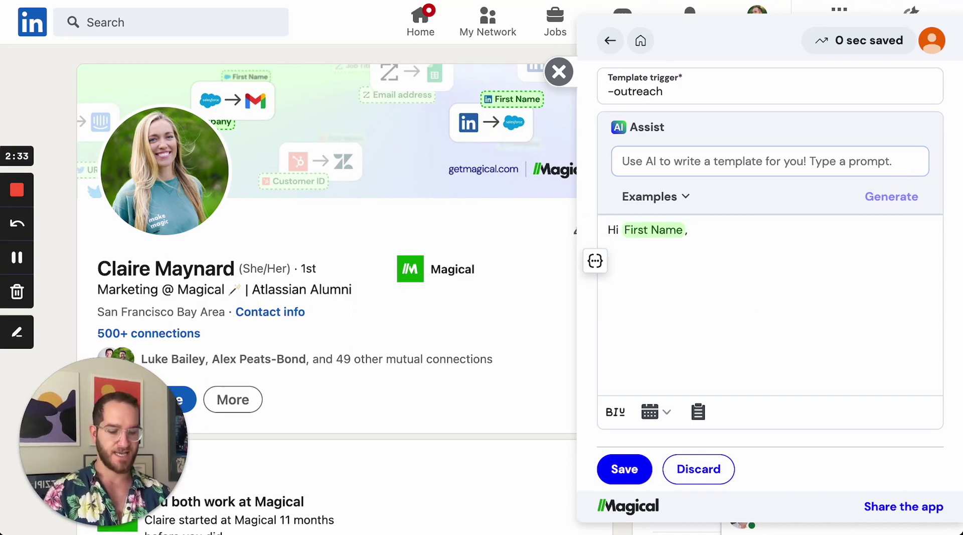
{"action": "type", "text": "I would li"}
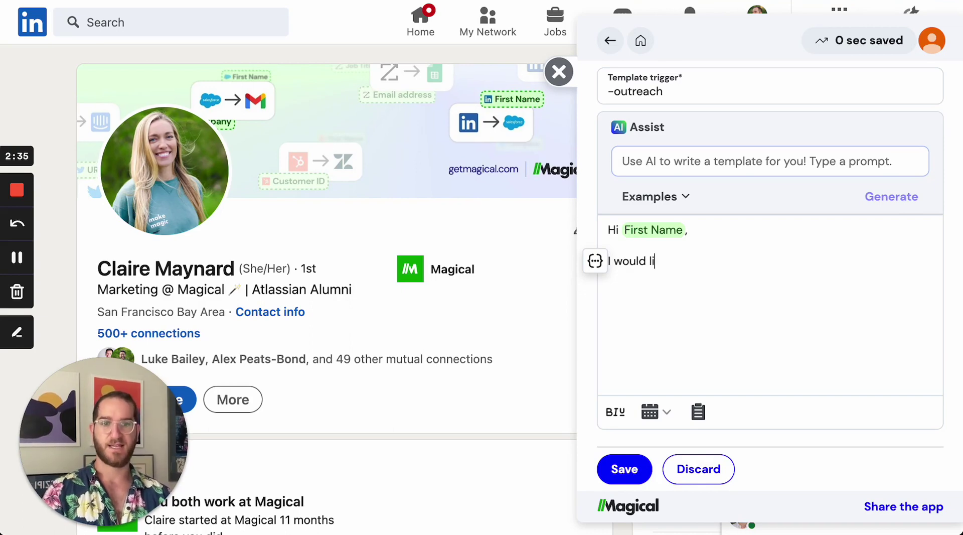
{"action": "type", "text": "ke to connect w"}
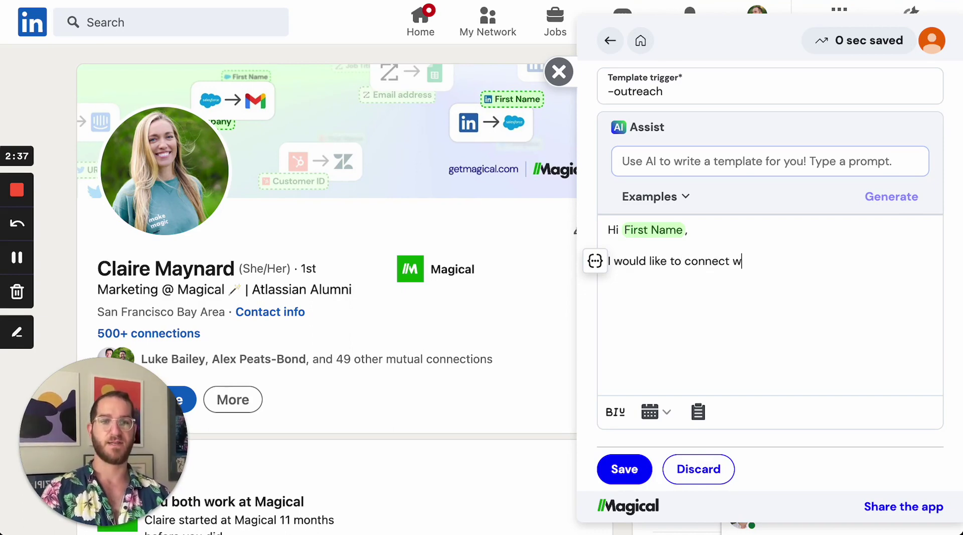
{"action": "type", "text": "ith you about ou"}
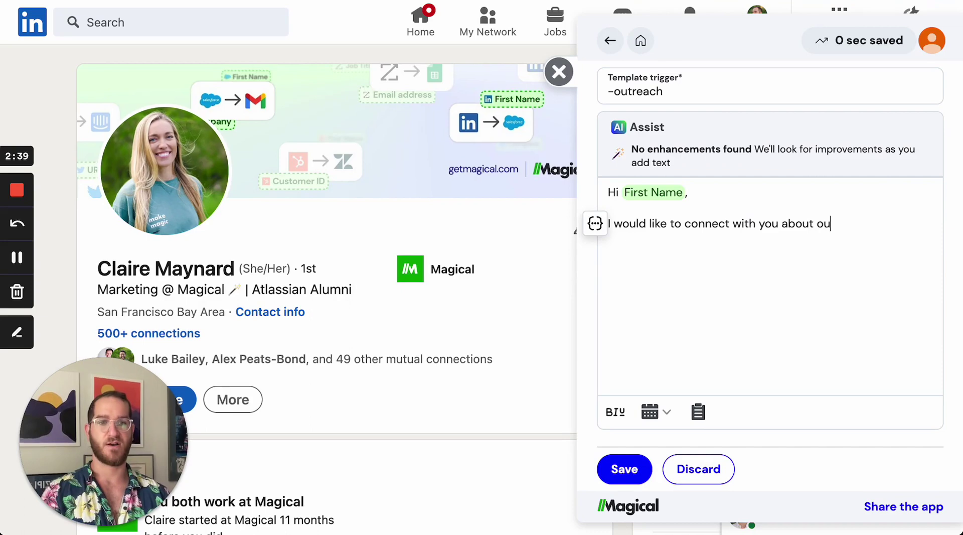
{"action": "type", "text": "r software. "}
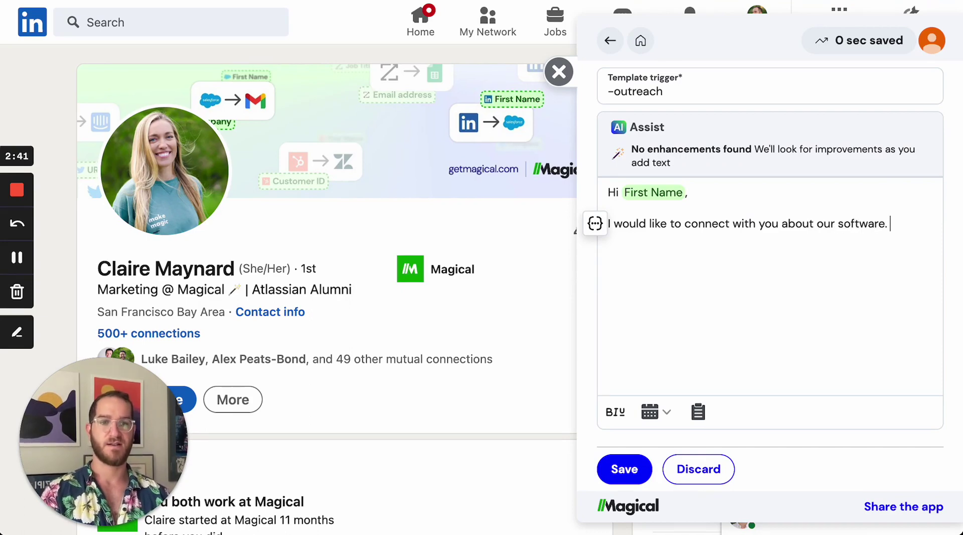
{"action": "type", "text": "Leaders in"}
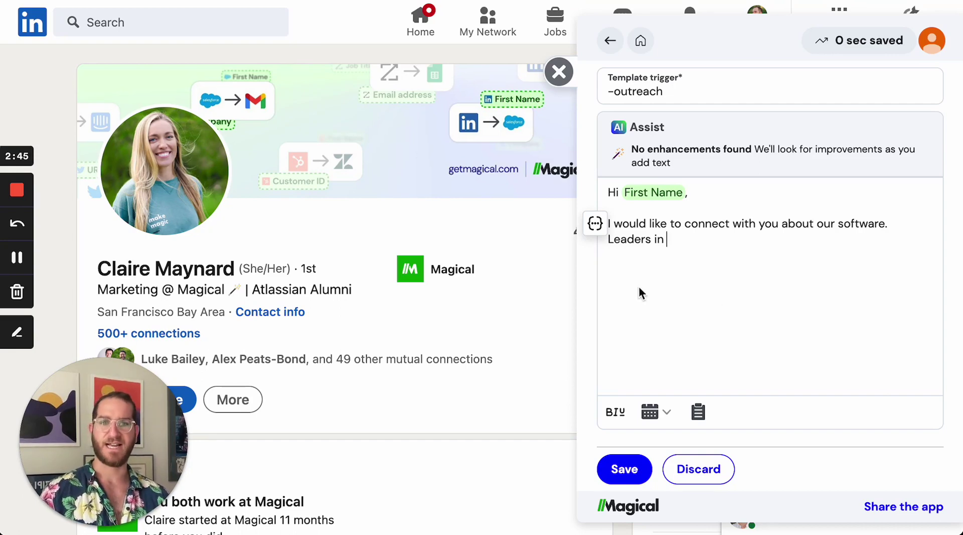
Step: Insert the existing Industry placeholder after "Leaders in" in the template body
{"action": "left_click", "coordinate": [592, 228]}
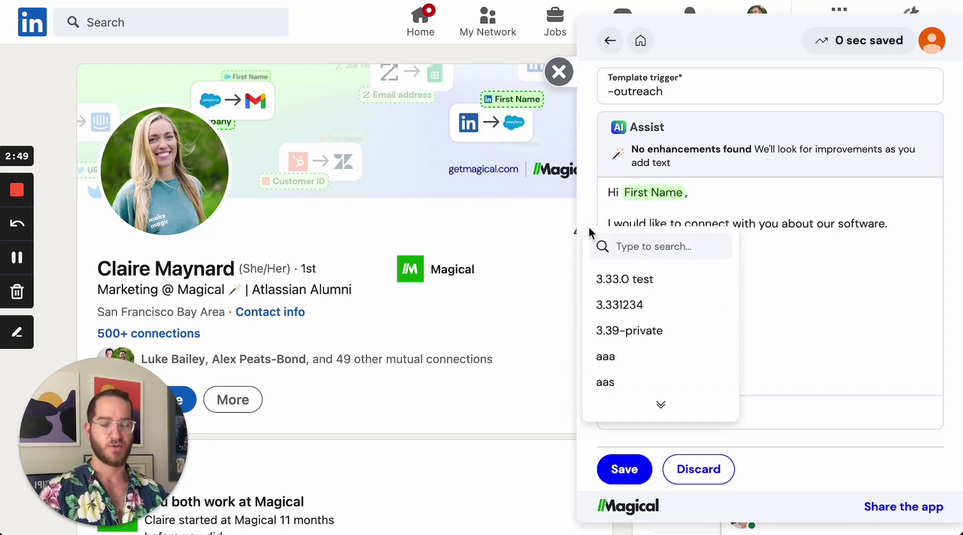
{"action": "type", "text": "industy"}
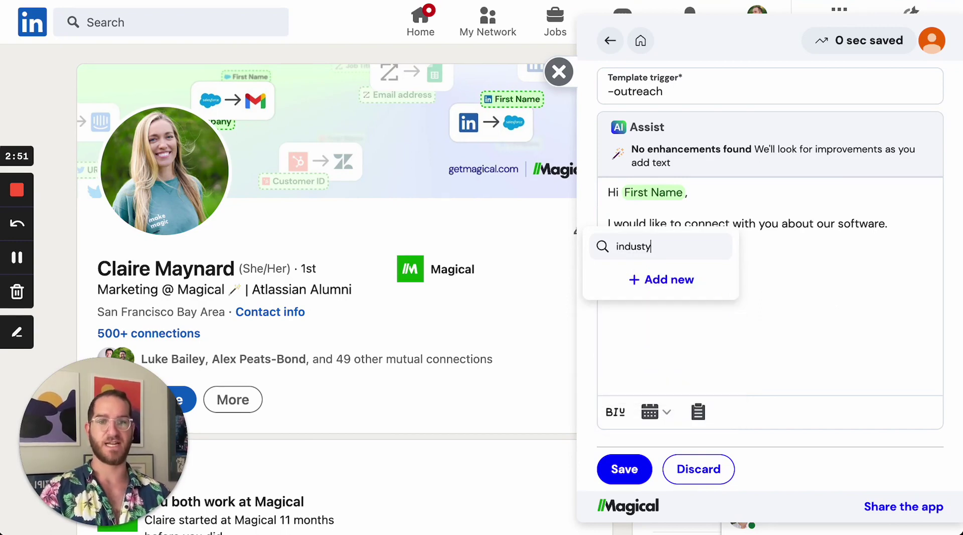
{"action": "key", "text": "BackSpace"}
{"action": "key", "text": "BackSpace"}
{"action": "key", "text": "BackSpace"}
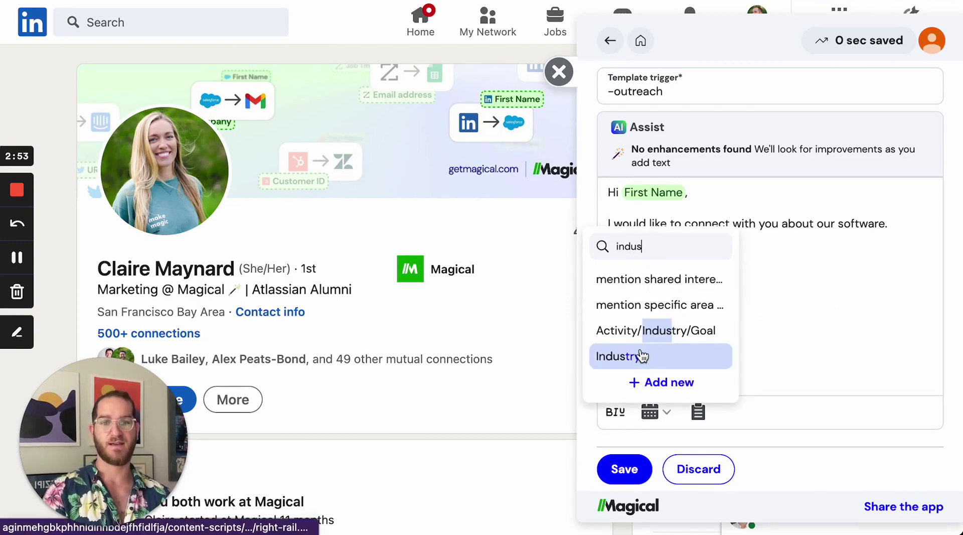
{"action": "left_click", "coordinate": [617, 356]}
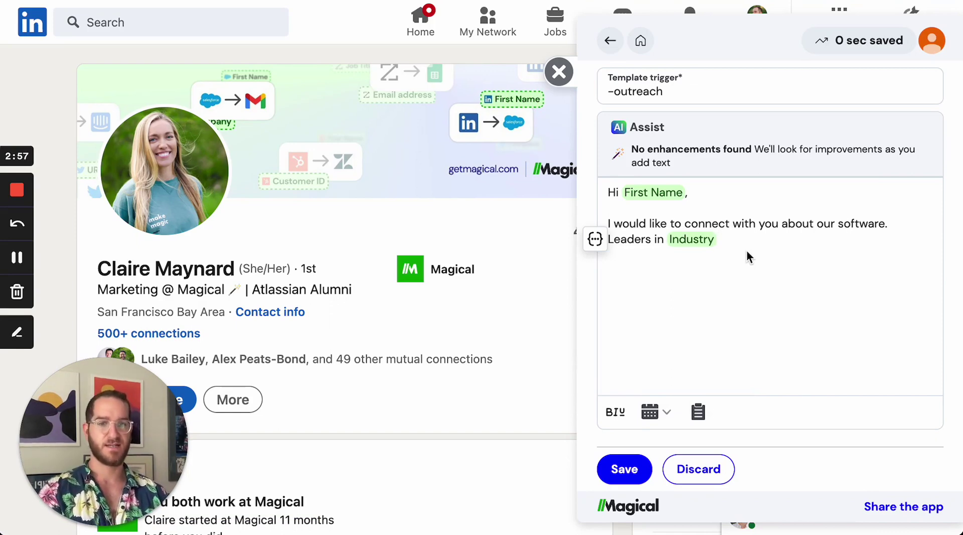
Step: Complete the sentence with "love using our productivity tool." and add the sign-off "best," with the sender's first name below
{"action": "type", "text": "love using o"}
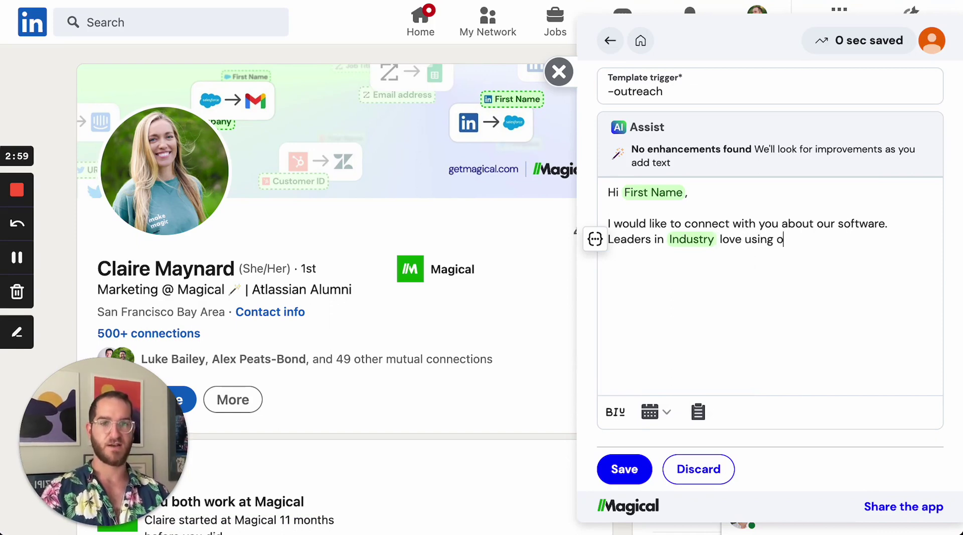
{"action": "type", "text": "ur productivity tool."}
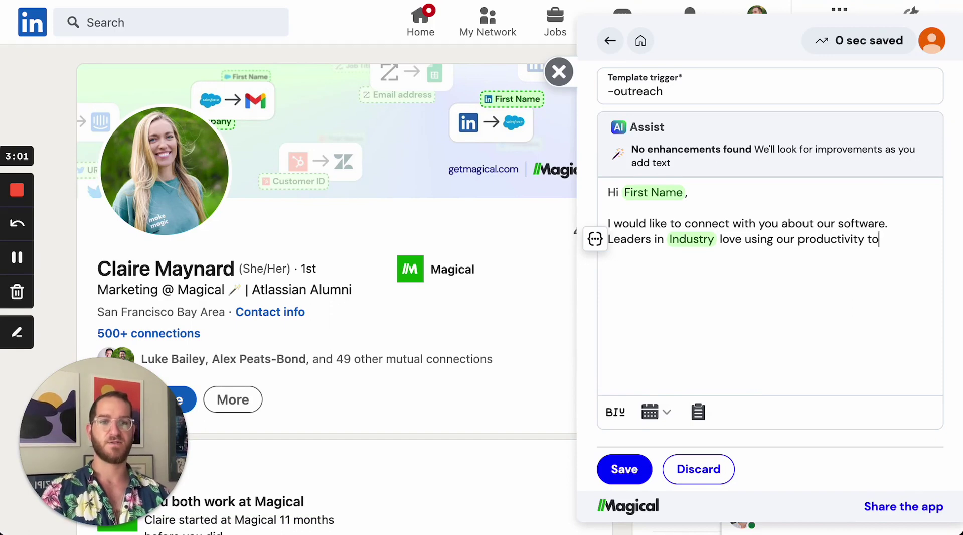
{"action": "key", "text": "Return"}
{"action": "key", "text": "Return"}
{"action": "key", "text": "Return"}
{"action": "type", "text": "best,"}
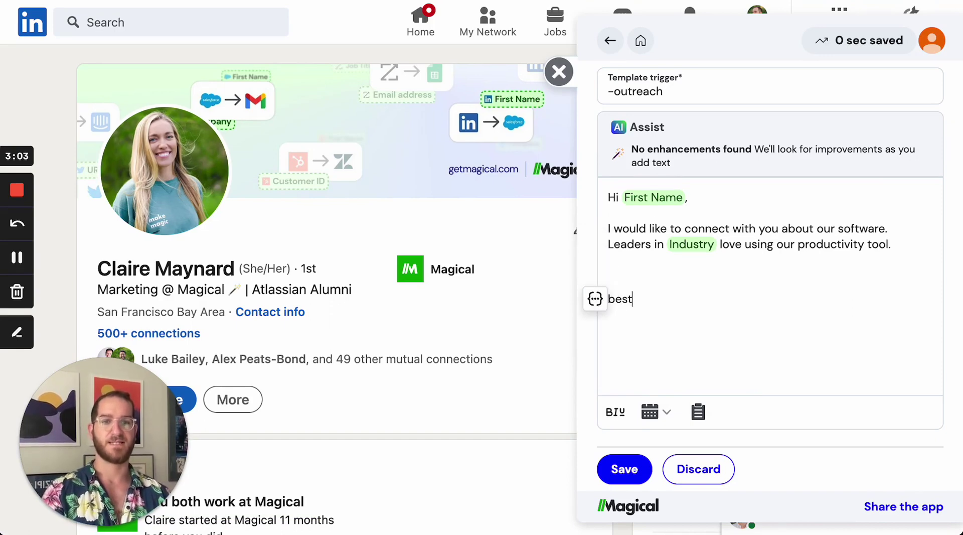
{"action": "key", "text": "Return"}
{"action": "key", "text": "Return"}
{"action": "type", "text": "elan"}
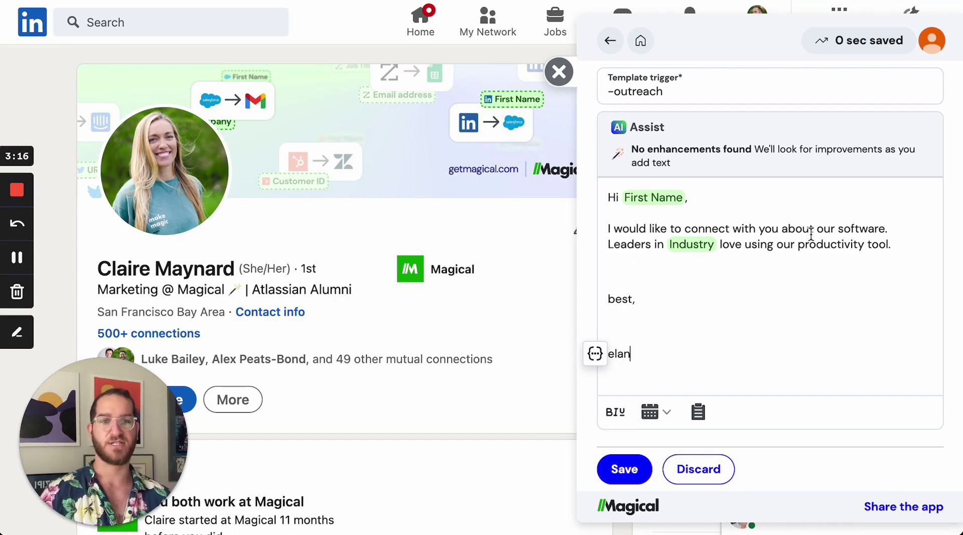
Step: Make the word "Leaders" bold and open its link settings, closing them without adding a link
{"action": "double_click", "coordinate": [613, 245]}
{"action": "left_click", "coordinate": [616, 411]}
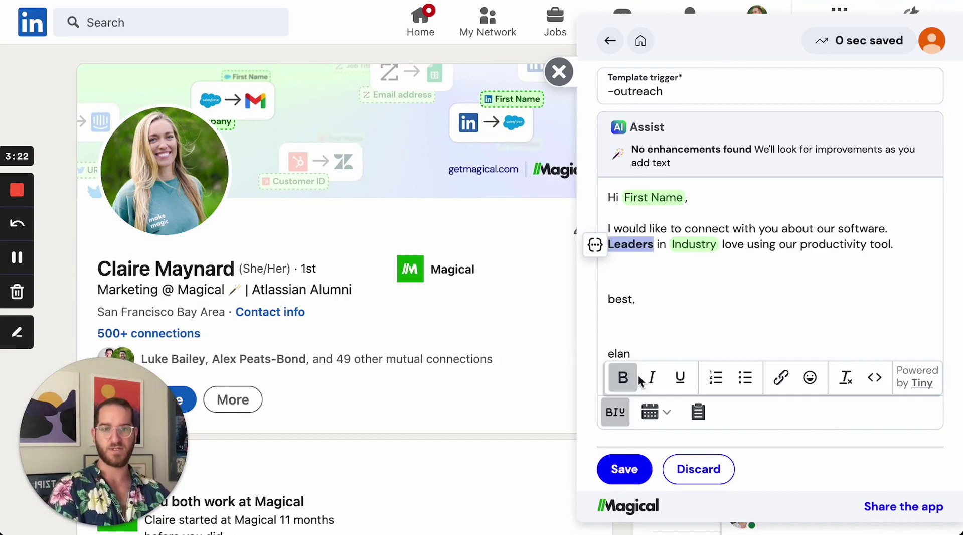
{"action": "left_click", "coordinate": [783, 379]}
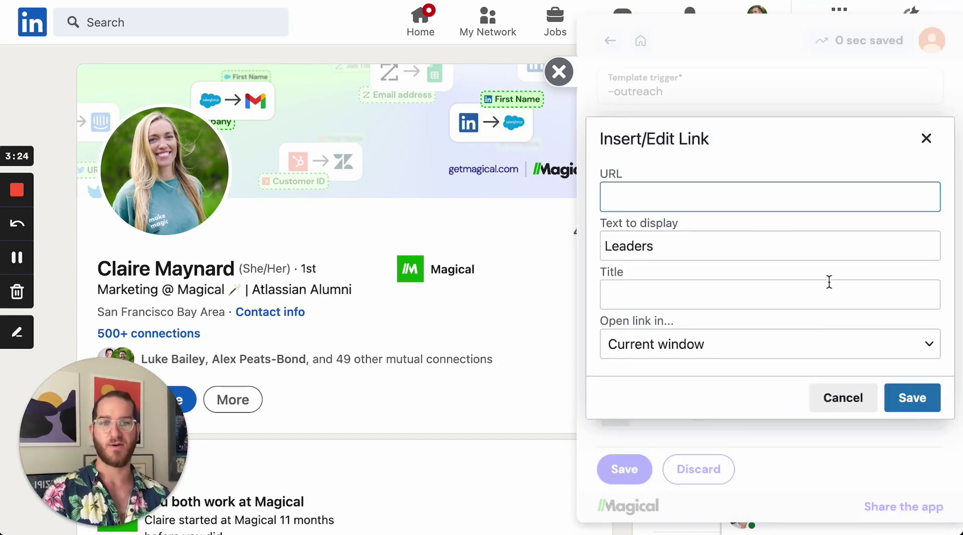
{"action": "left_click", "coordinate": [926, 139]}
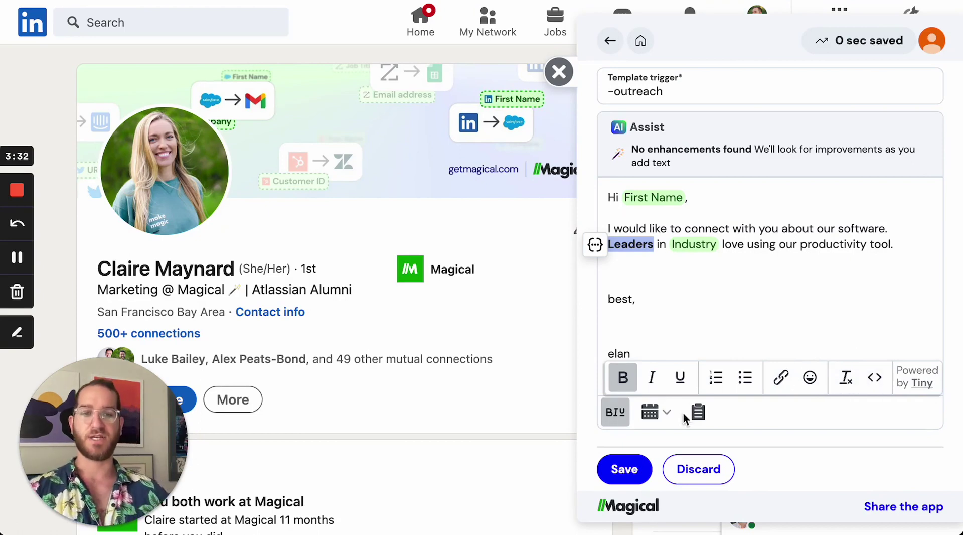
Step: View the date formats, try the clipboard placeholder in place of "Leaders", and restore the word as plain text
{"action": "left_click", "coordinate": [652, 414]}
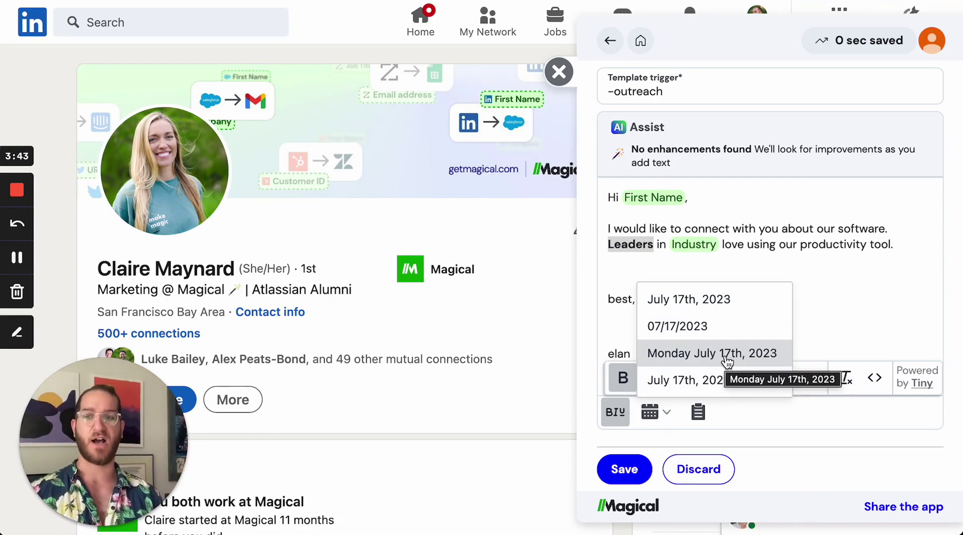
{"action": "left_click", "coordinate": [699, 413]}
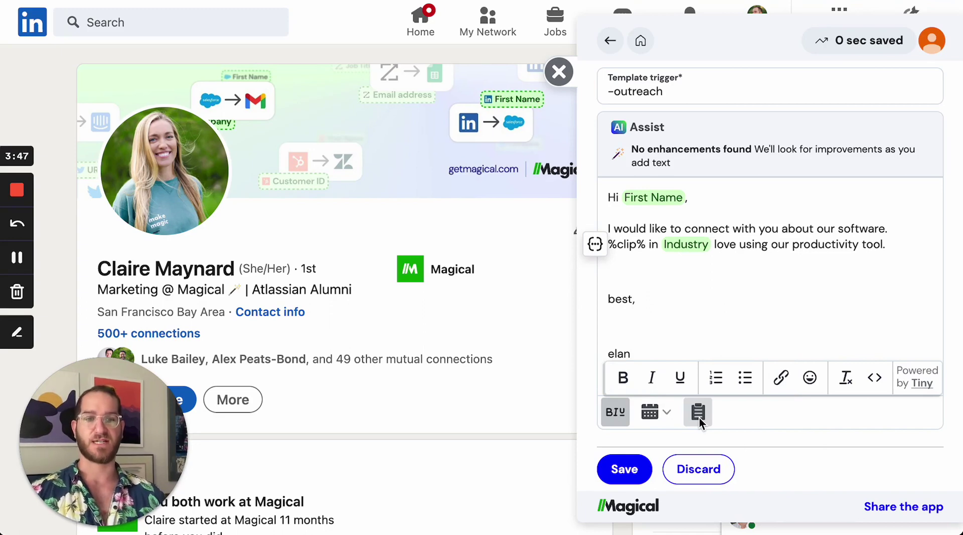
{"action": "left_click_drag", "start_coordinate": [646, 245], "coordinate": [609, 250]}
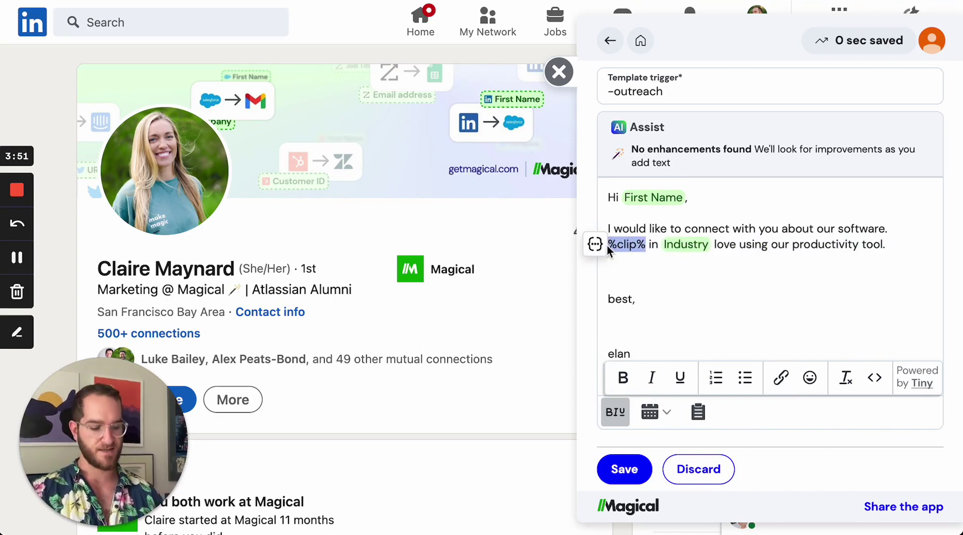
{"action": "type", "text": "Leaders"}
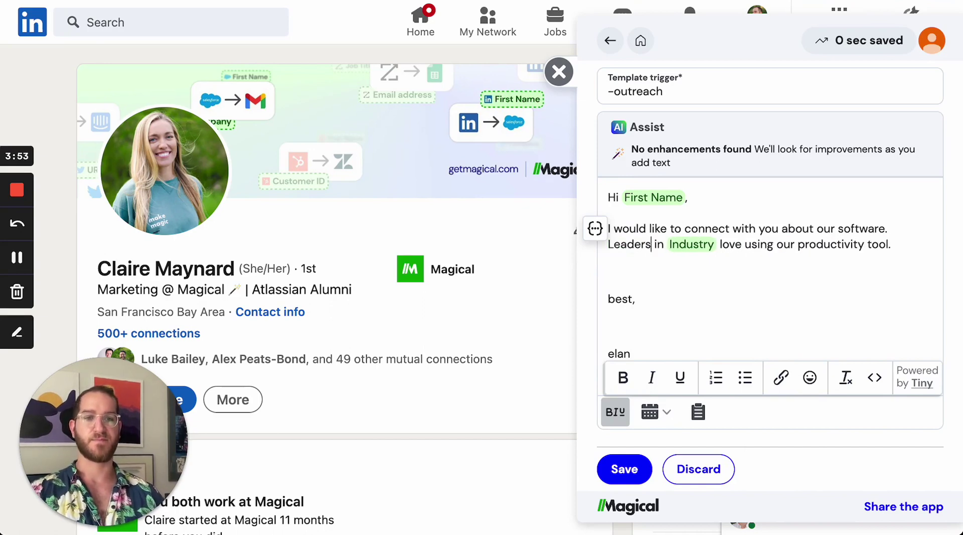
Step: Remove the extra blank space between "best," and the sender's name, and save the -outreach template
{"action": "scroll", "coordinate": [650, 307], "scroll_direction": "down", "scroll_amount": 1}
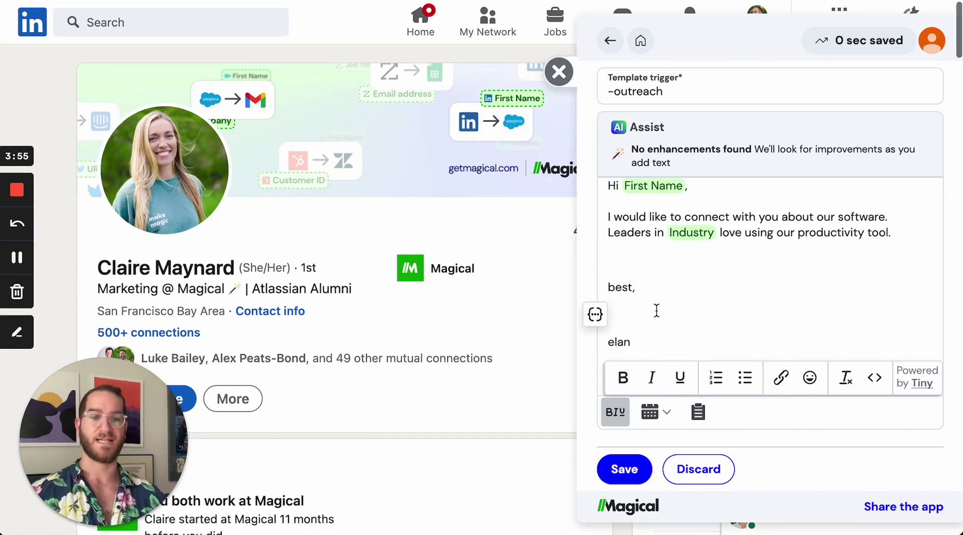
{"action": "key", "text": "BackSpace"}
{"action": "key", "text": "Home"}
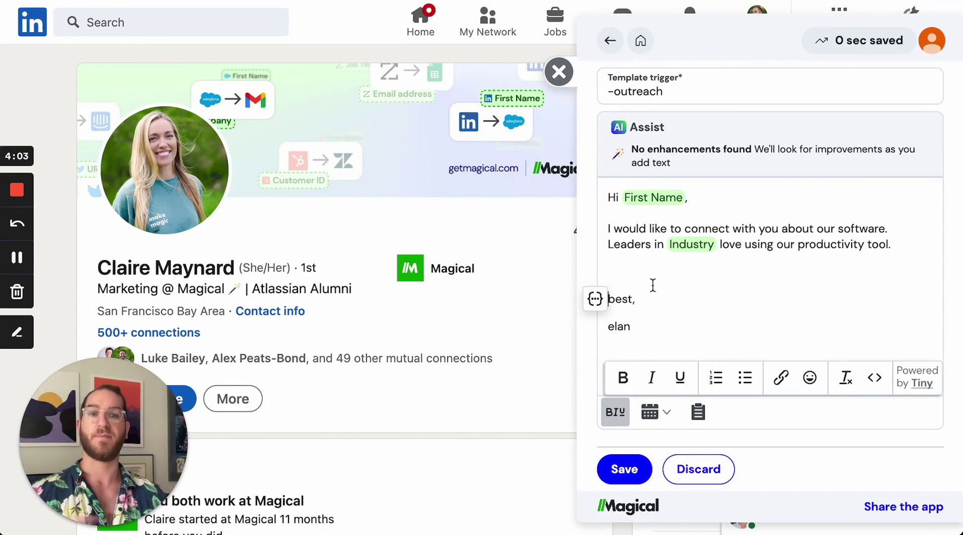
{"action": "left_click", "coordinate": [625, 470]}
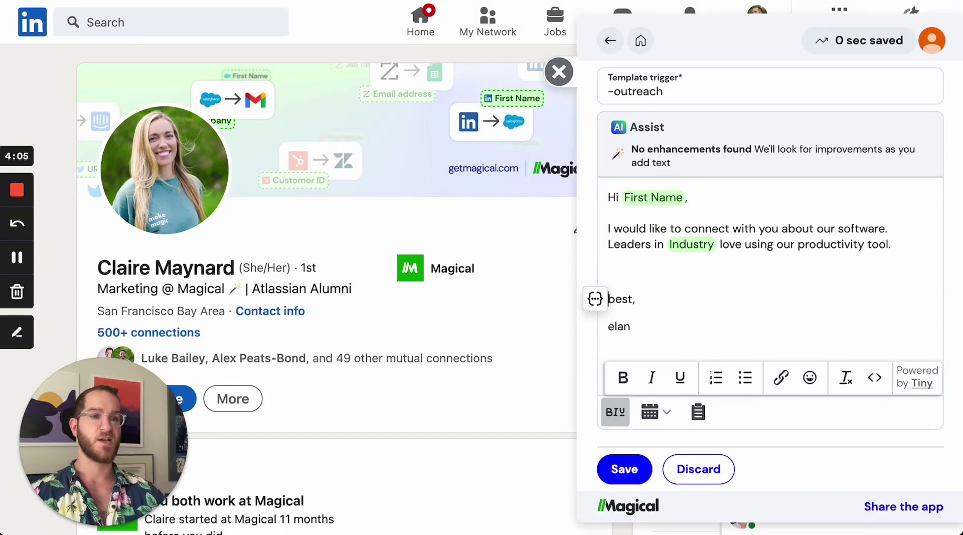
{"action": "left_click", "coordinate": [626, 468]}
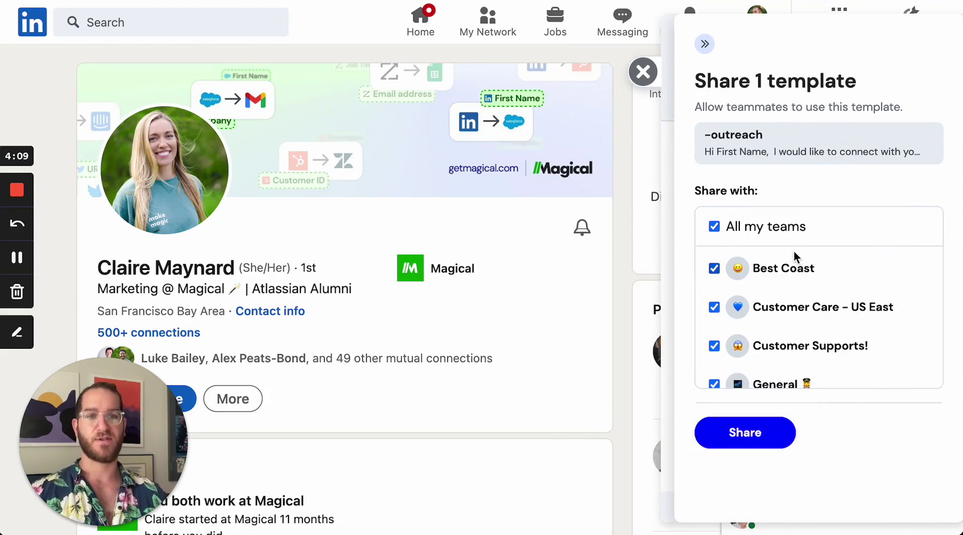
Step: Deselect All my teams for the -outreach template and close the sharing prompt
{"action": "left_click", "coordinate": [715, 227]}
{"action": "left_click", "coordinate": [775, 433]}
{"action": "scroll", "coordinate": [783, 286], "scroll_direction": "down", "scroll_amount": 2}
{"action": "scroll", "coordinate": [753, 275], "scroll_direction": "up", "scroll_amount": 2}
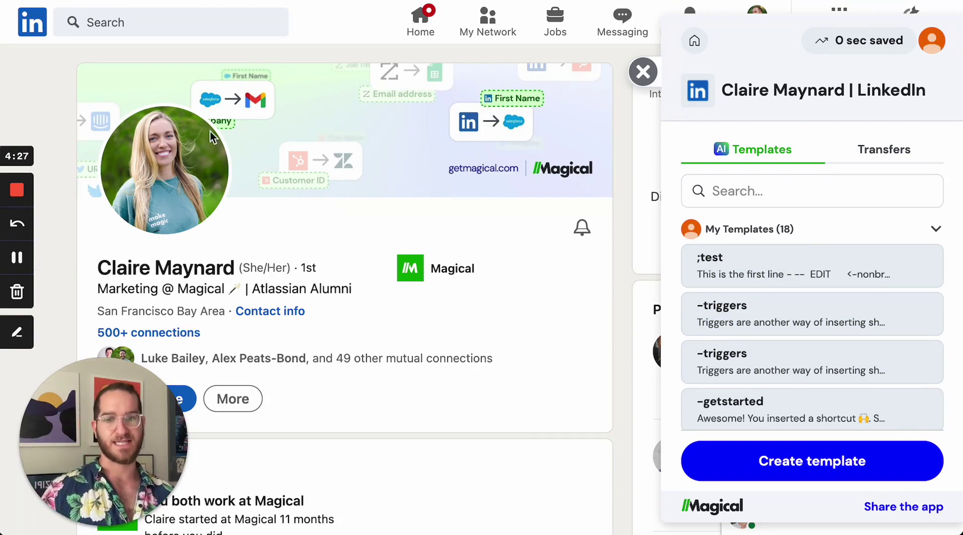
Step: Start a new message to the profile's owner and call up the template with the trigger "-outreach"
{"action": "scroll", "coordinate": [314, 316], "scroll_direction": "down", "scroll_amount": 3}
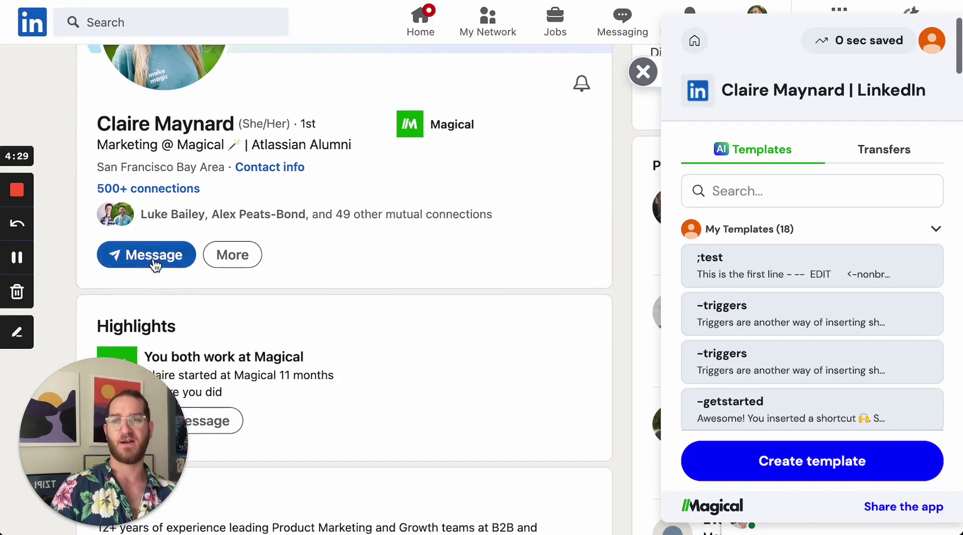
{"action": "left_click", "coordinate": [157, 259]}
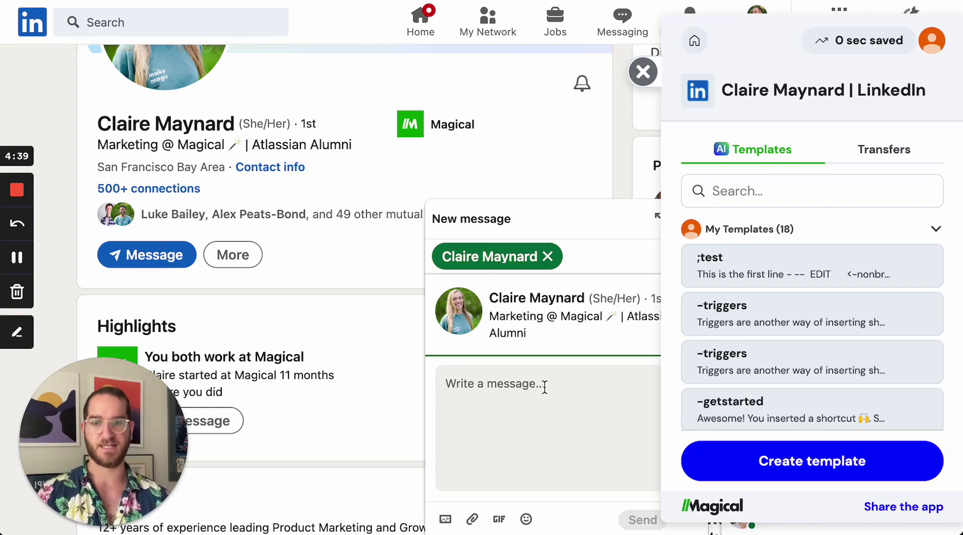
{"action": "left_click", "coordinate": [545, 387]}
{"action": "type", "text": "-outre"}
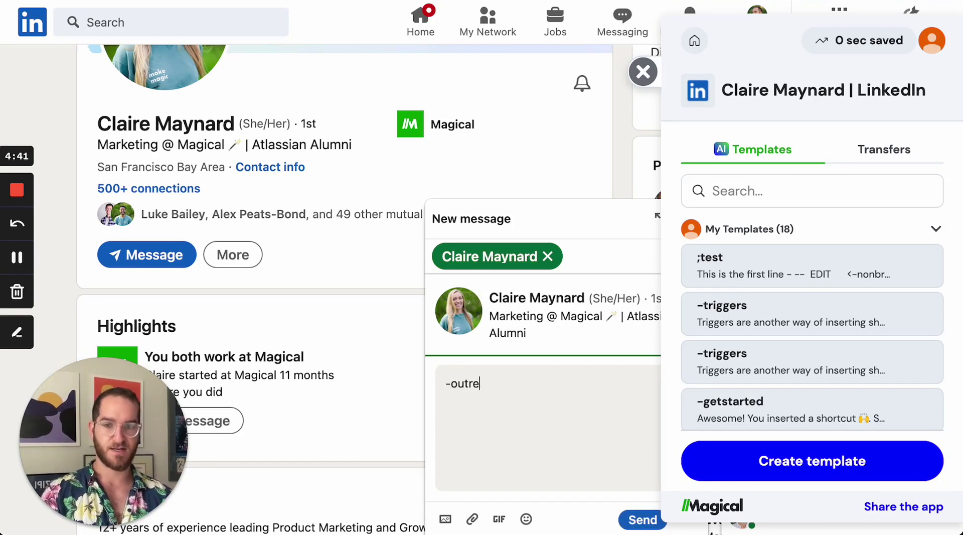
{"action": "type", "text": "ach"}
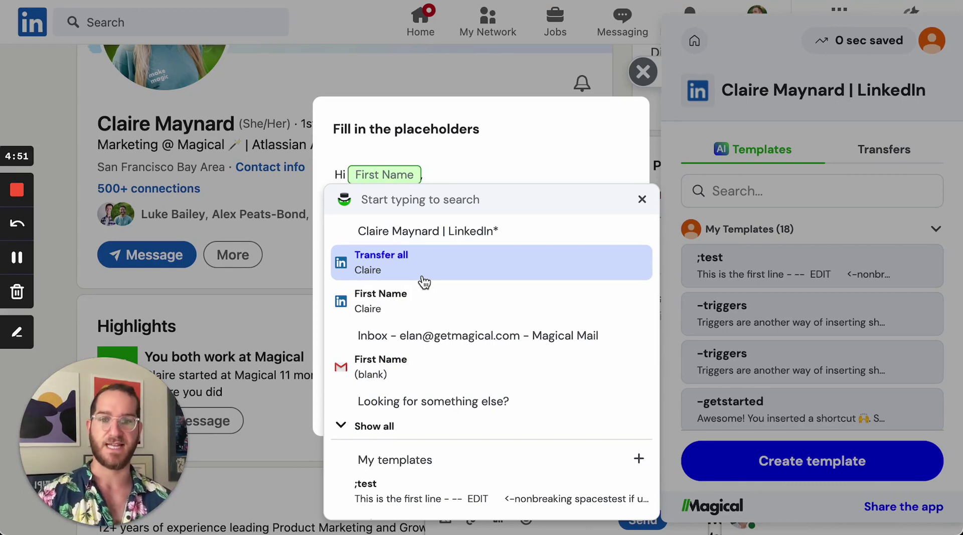
Step: Fill the First Name placeholder from the LinkedIn profile, set Industry to "software", and insert the outreach message
{"action": "left_click", "coordinate": [395, 305]}
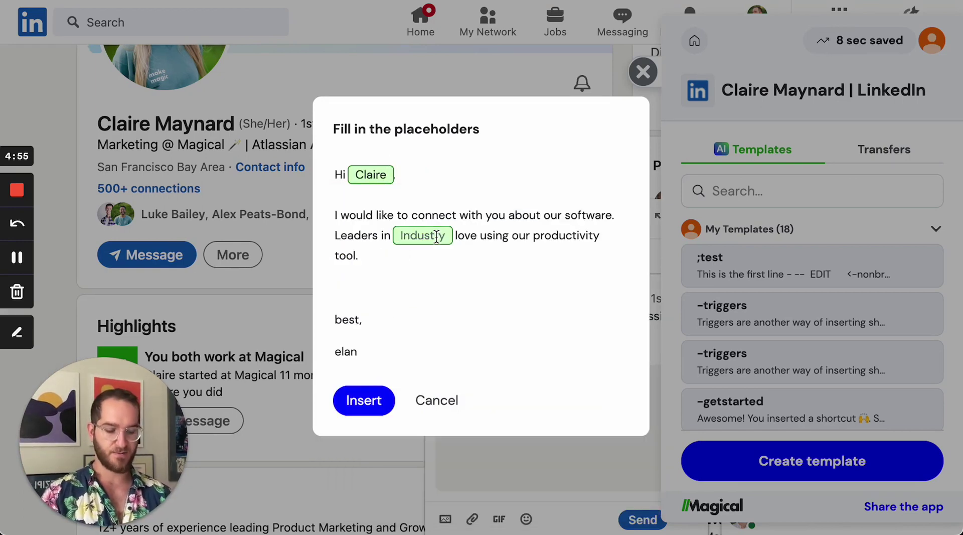
{"action": "type", "text": "software"}
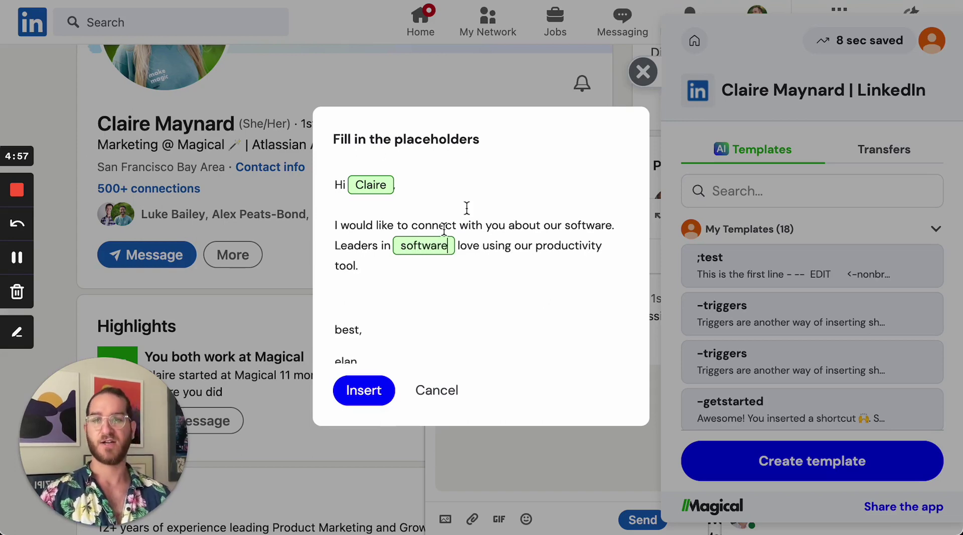
{"action": "left_click", "coordinate": [364, 391]}
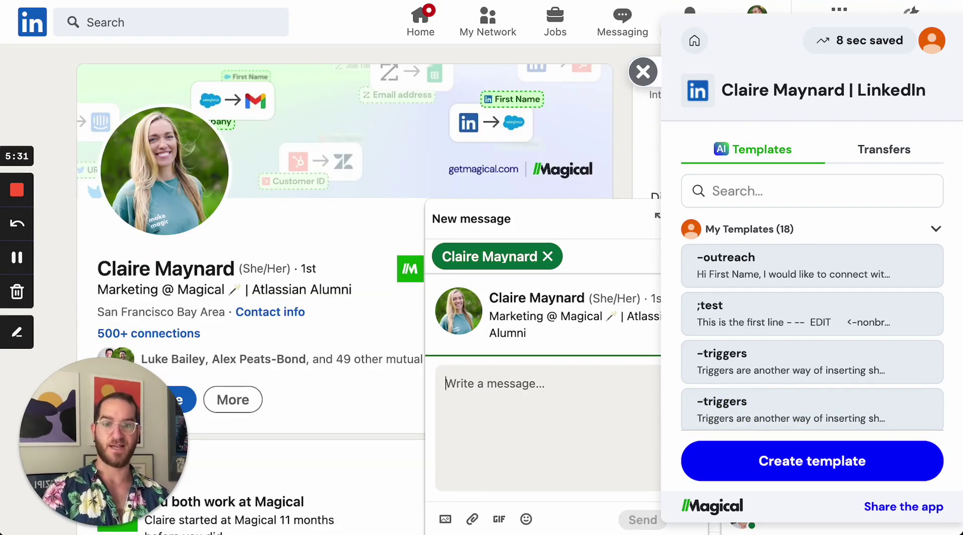
Step: Insert the -outreach template into the message using "//", with First Name taken from the LinkedIn profile and "software" as the Industry
{"action": "type", "text": "//"}
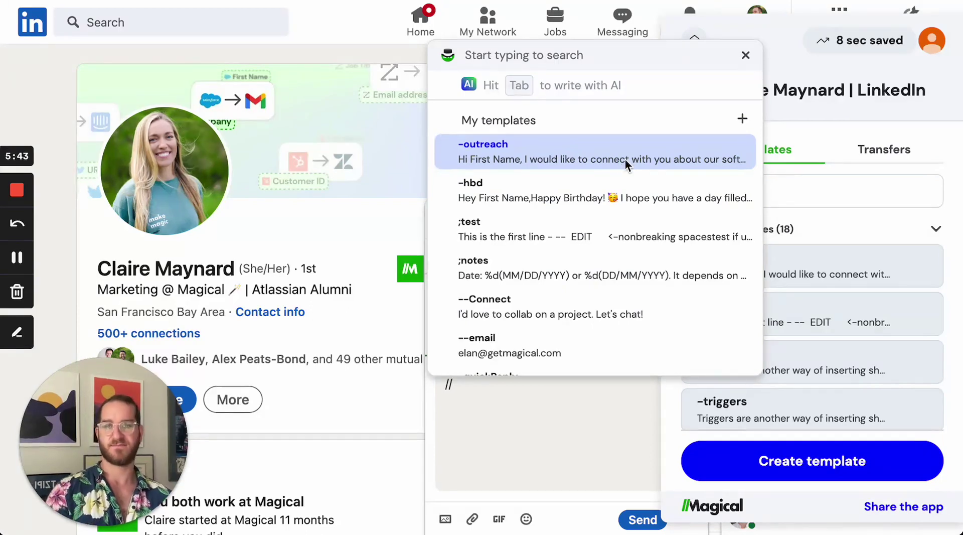
{"action": "left_click", "coordinate": [626, 158]}
{"action": "left_click", "coordinate": [402, 304]}
{"action": "left_click", "coordinate": [425, 237]}
{"action": "type", "text": "so"}
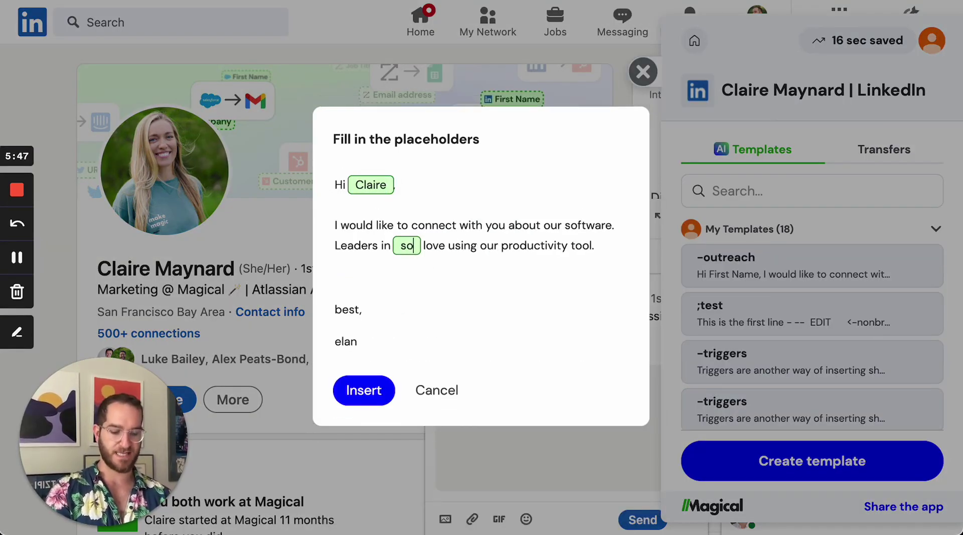
{"action": "type", "text": "ftware"}
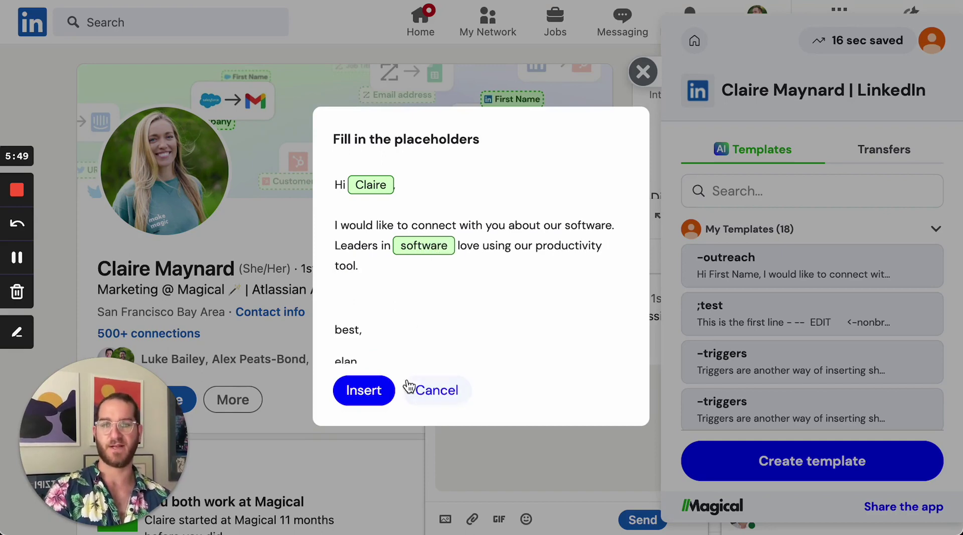
{"action": "left_click", "coordinate": [348, 396]}
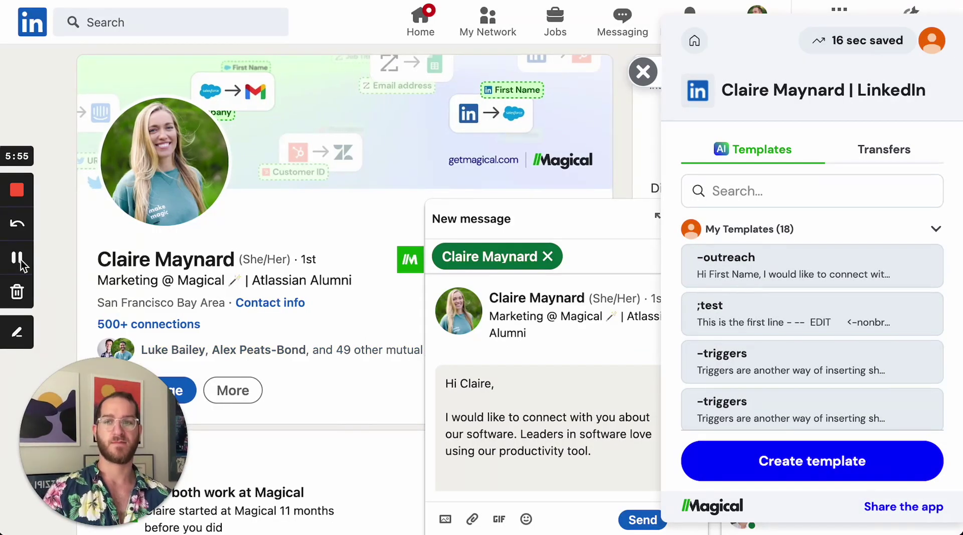
{"action": "scroll", "coordinate": [835, 332], "scroll_direction": "down", "scroll_amount": 1}
{"action": "scroll", "coordinate": [835, 332], "scroll_direction": "up", "scroll_amount": 1}
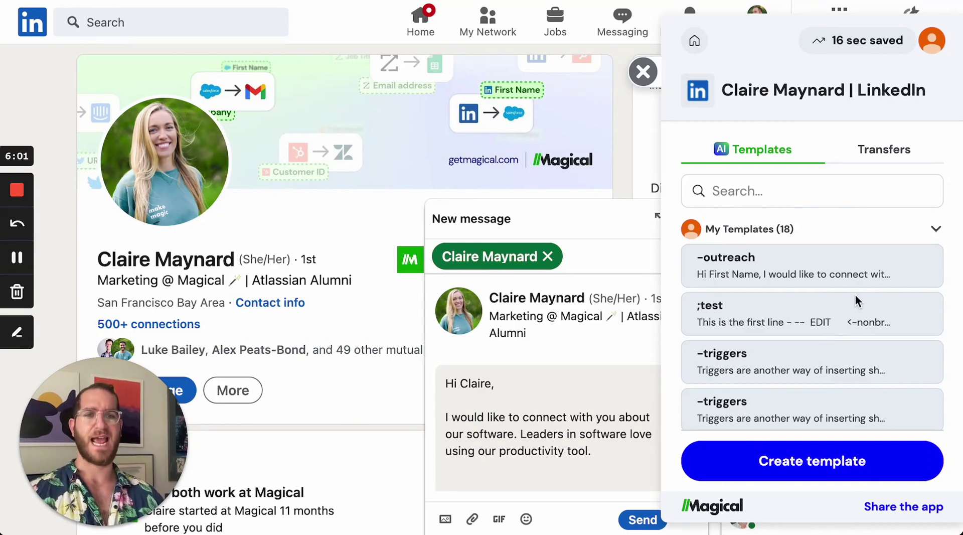
Step: Open the Magical workspace home page and look through the saved templates
{"action": "left_click", "coordinate": [771, 190]}
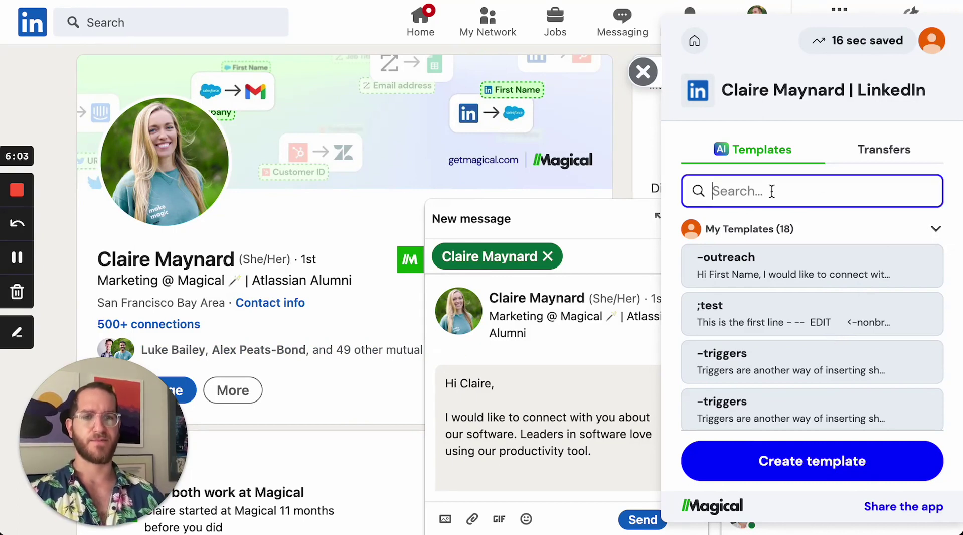
{"action": "left_click", "coordinate": [697, 43]}
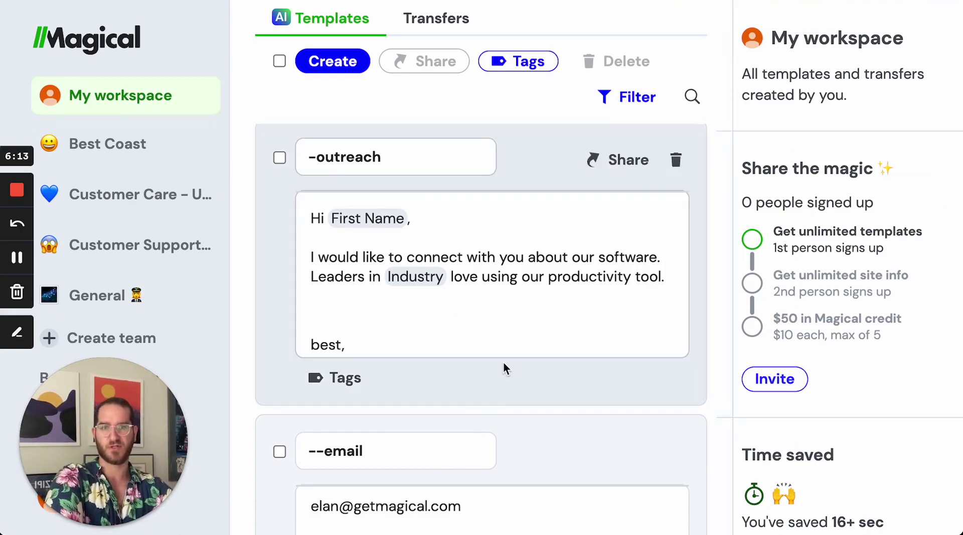
{"action": "scroll", "coordinate": [504, 362], "scroll_direction": "down", "scroll_amount": 15}
{"action": "scroll", "coordinate": [503, 362], "scroll_direction": "up", "scroll_amount": 5}
{"action": "scroll", "coordinate": [503, 365], "scroll_direction": "up", "scroll_amount": 15}
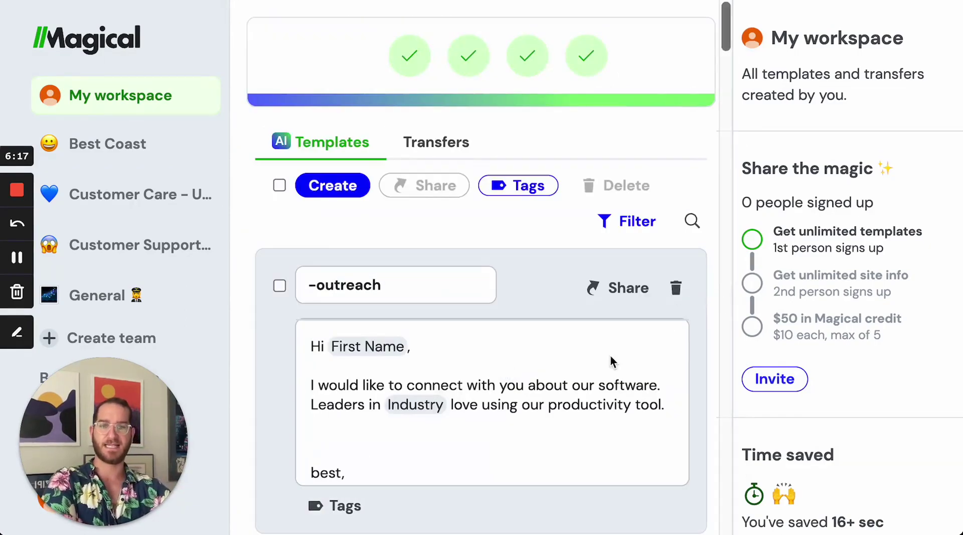
Step: Open the -outreach template for editing and create a new tag named "prospecting" from its tag options
{"action": "left_click", "coordinate": [516, 388]}
{"action": "scroll", "coordinate": [553, 412], "scroll_direction": "down", "scroll_amount": 2}
{"action": "double_click", "coordinate": [583, 305]}
{"action": "scroll", "coordinate": [678, 195], "scroll_direction": "up", "scroll_amount": 2}
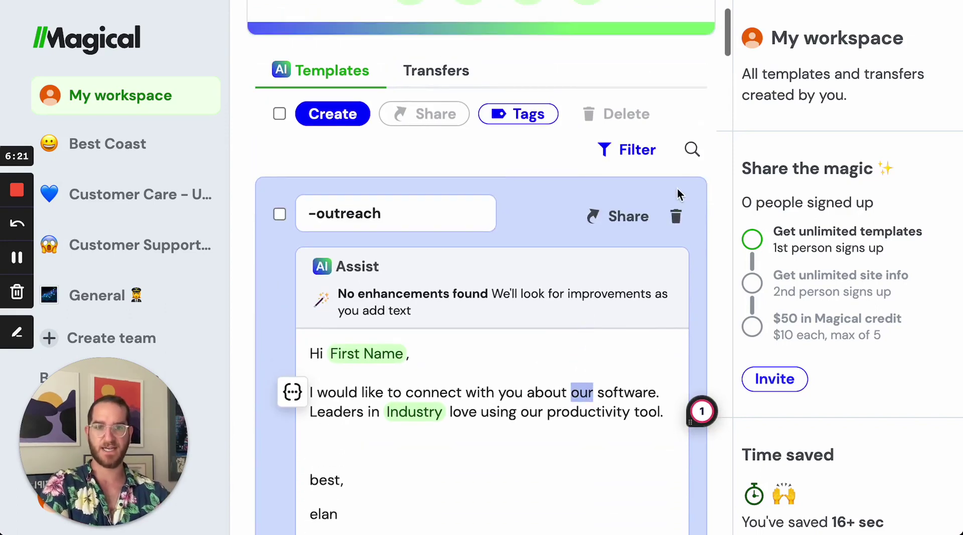
{"action": "scroll", "coordinate": [677, 226], "scroll_direction": "down", "scroll_amount": 4}
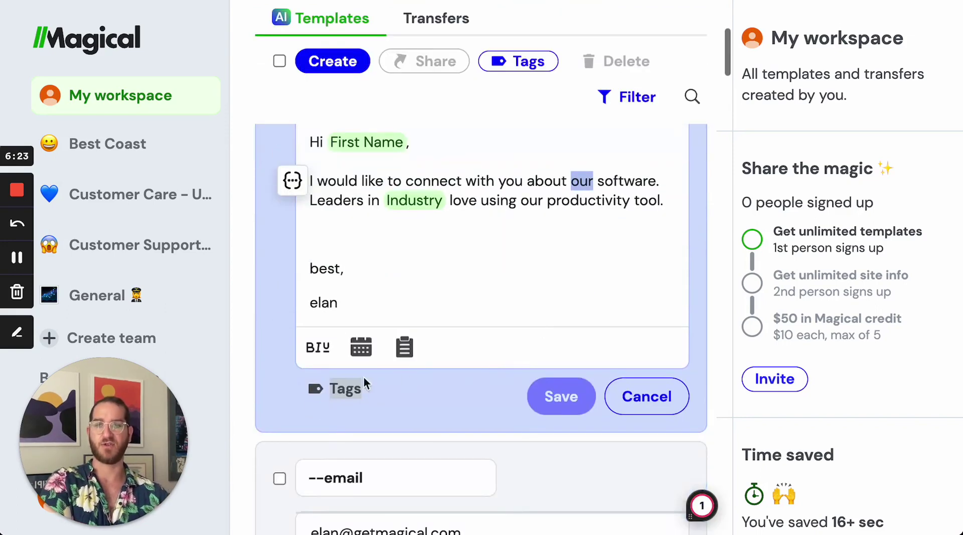
{"action": "left_click", "coordinate": [345, 389]}
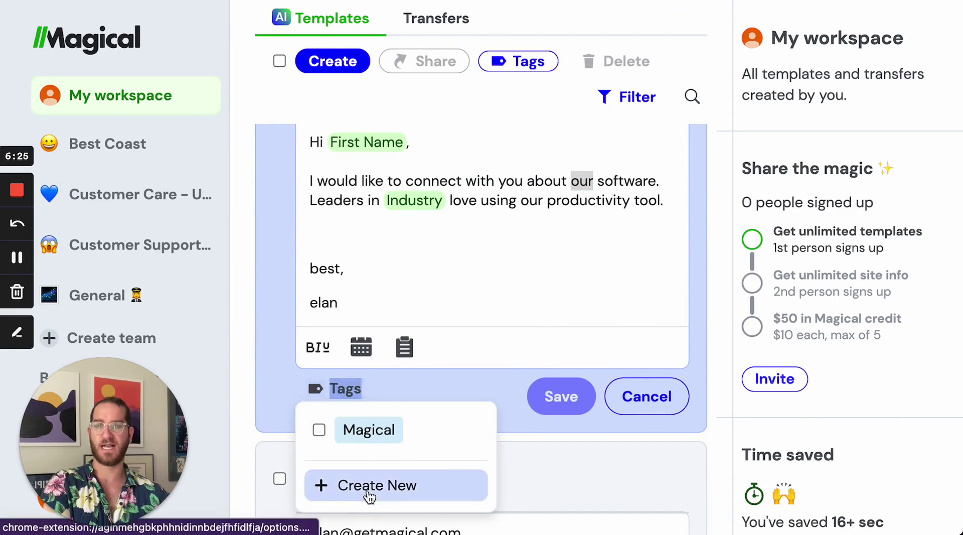
{"action": "left_click", "coordinate": [428, 491]}
{"action": "left_click", "coordinate": [321, 156]}
{"action": "type", "text": "prospecting"}
{"action": "left_click", "coordinate": [352, 205]}
{"action": "scroll", "coordinate": [557, 325], "scroll_direction": "up", "scroll_amount": 3}
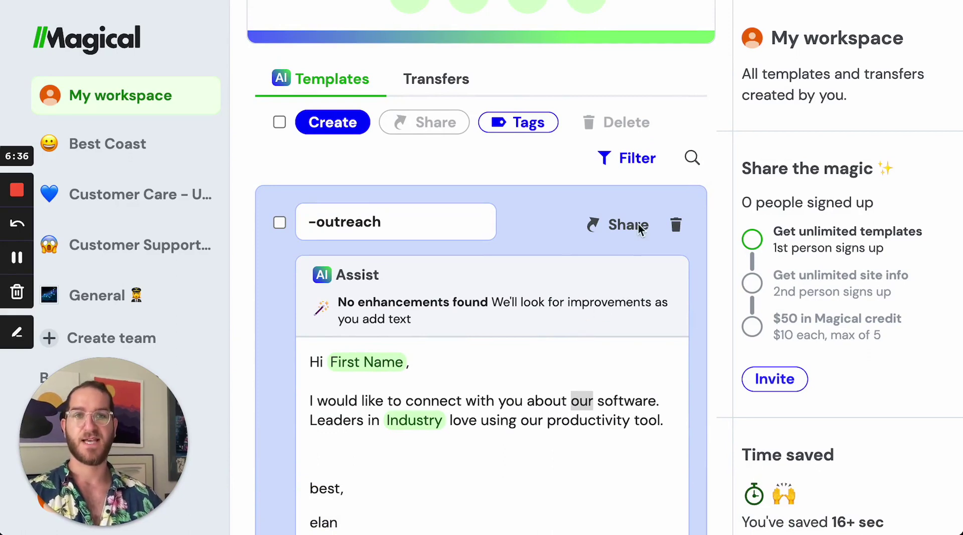
Step: Switch back to the LinkedIn profile and search the Magical templates for "birthday"
{"action": "key", "text": "ctrl+Tab"}
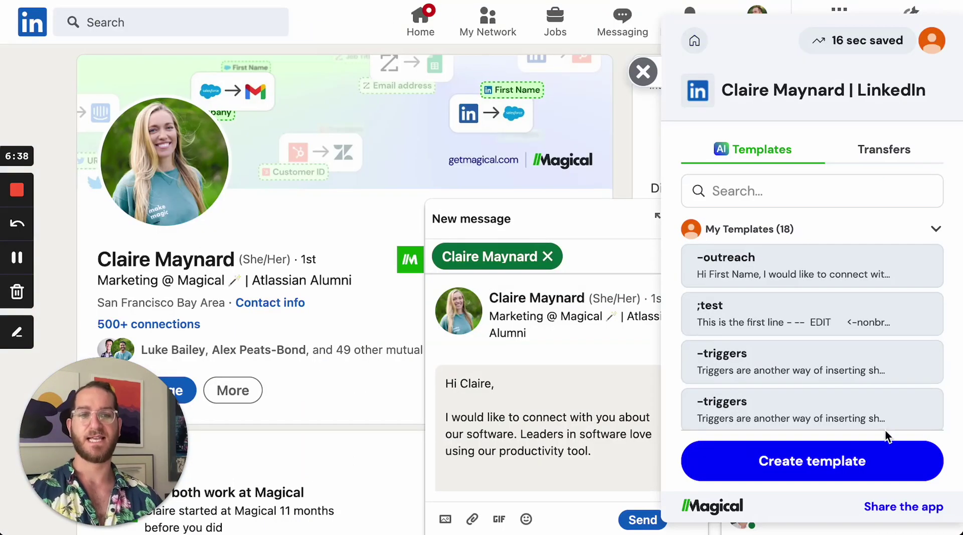
{"action": "left_click", "coordinate": [775, 195]}
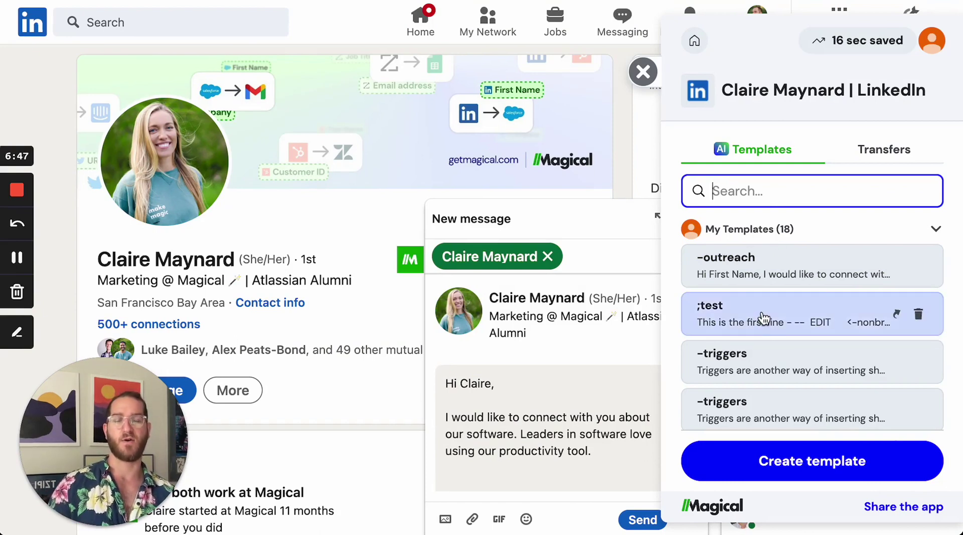
{"action": "scroll", "coordinate": [779, 358], "scroll_direction": "down", "scroll_amount": 1}
{"action": "scroll", "coordinate": [779, 358], "scroll_direction": "down", "scroll_amount": 4}
{"action": "scroll", "coordinate": [779, 360], "scroll_direction": "up", "scroll_amount": 2}
{"action": "scroll", "coordinate": [779, 358], "scroll_direction": "up", "scroll_amount": 3}
{"action": "type", "text": "birthday"}
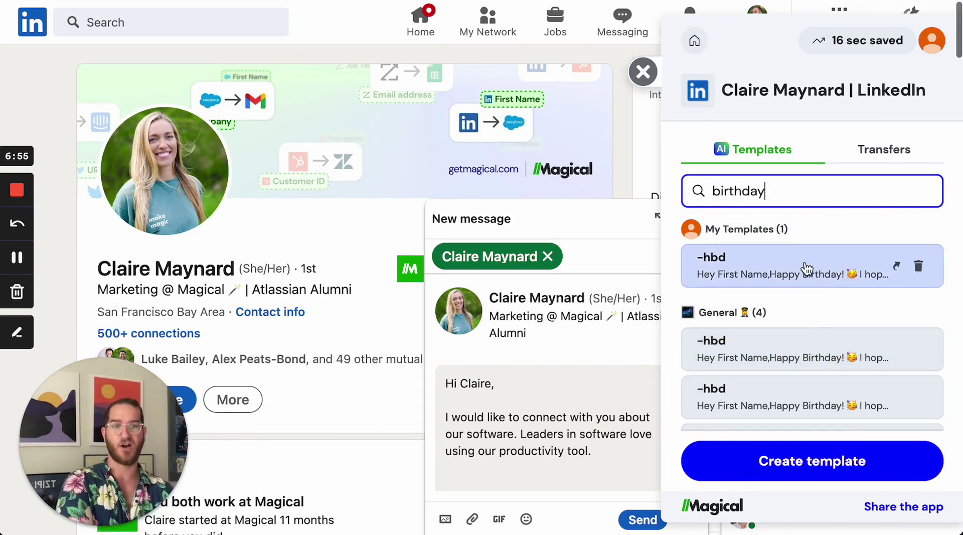
{"action": "scroll", "coordinate": [797, 271], "scroll_direction": "up", "scroll_amount": 1}
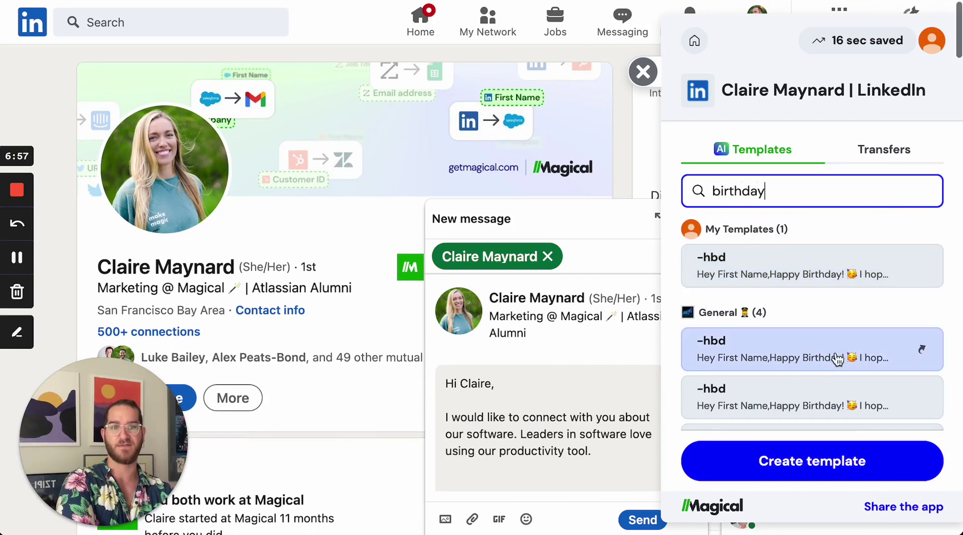